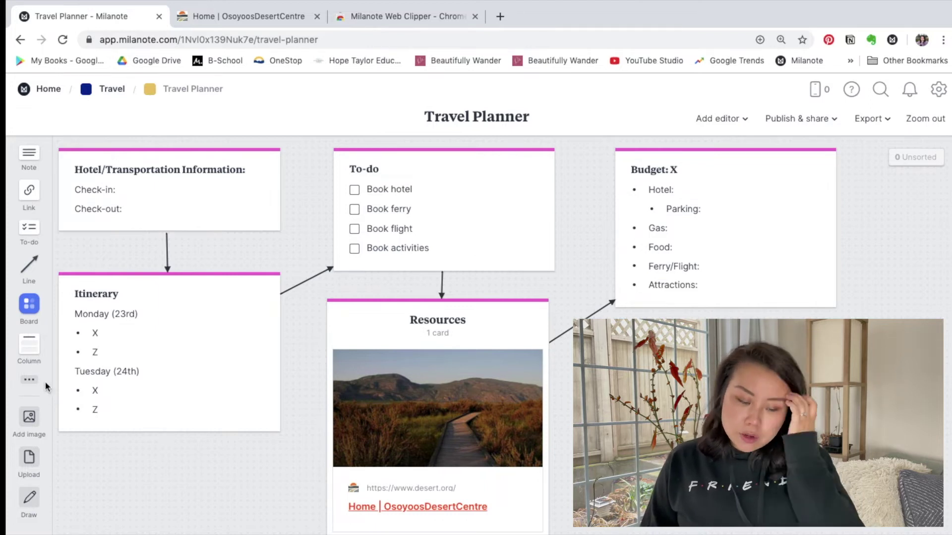
{"action": "left_click", "coordinate": [30, 380]}
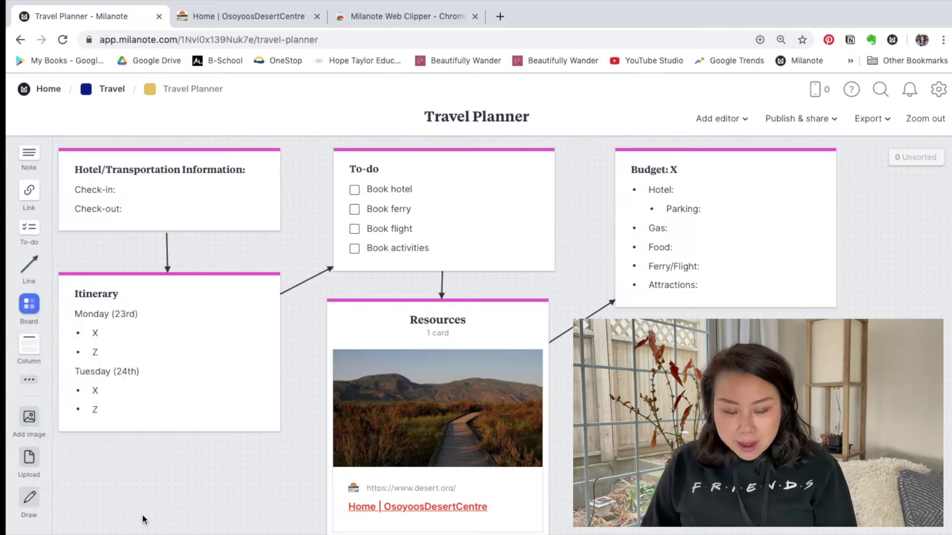
{"action": "left_click", "coordinate": [181, 206]}
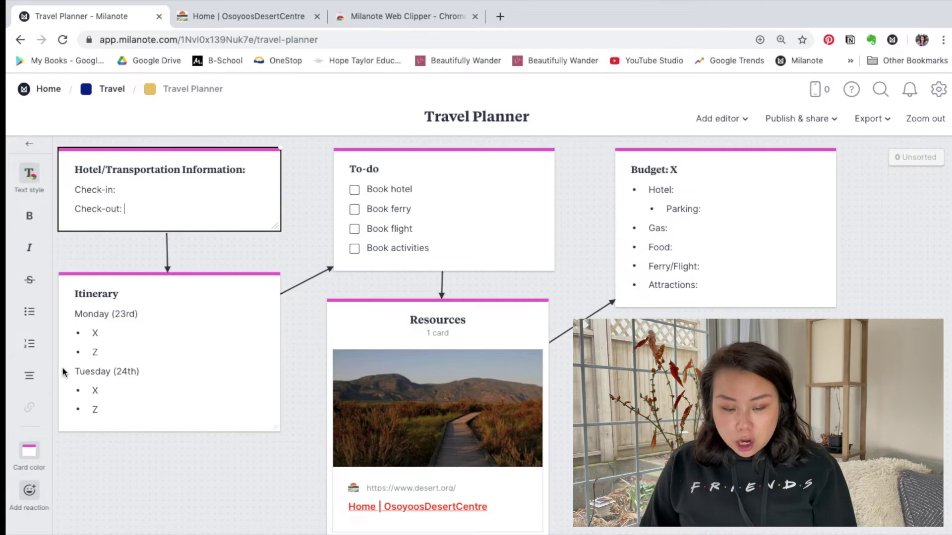
{"action": "left_click", "coordinate": [29, 452]}
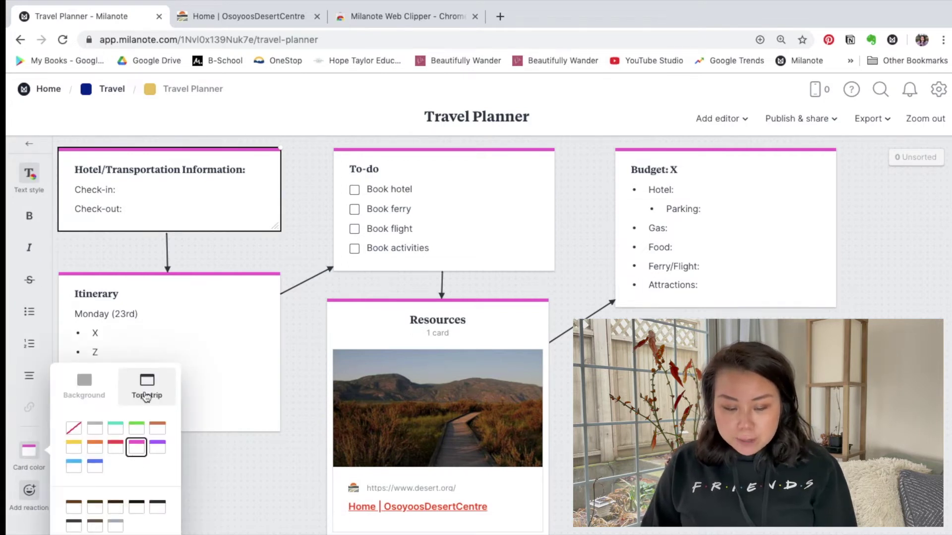
{"action": "left_click", "coordinate": [94, 394]}
{"action": "left_click", "coordinate": [137, 448]}
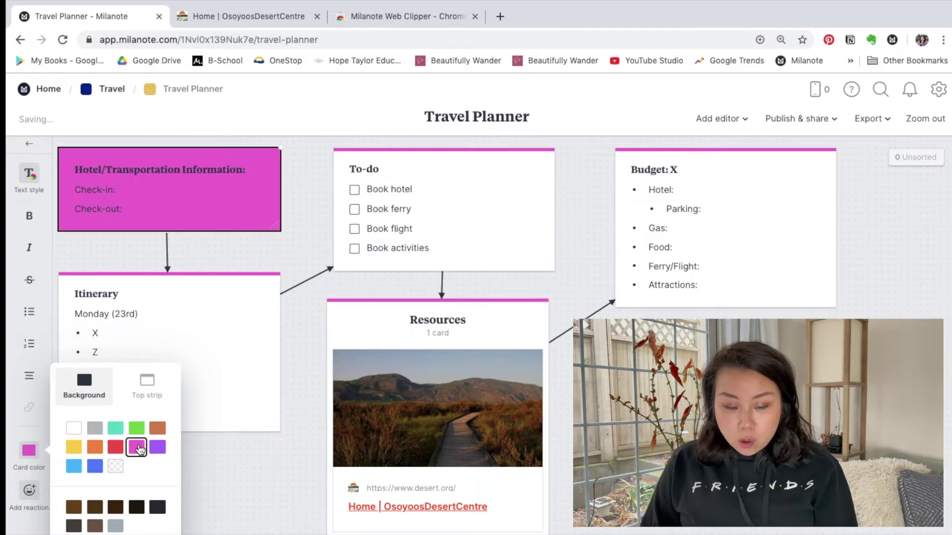
{"action": "left_click", "coordinate": [151, 394]}
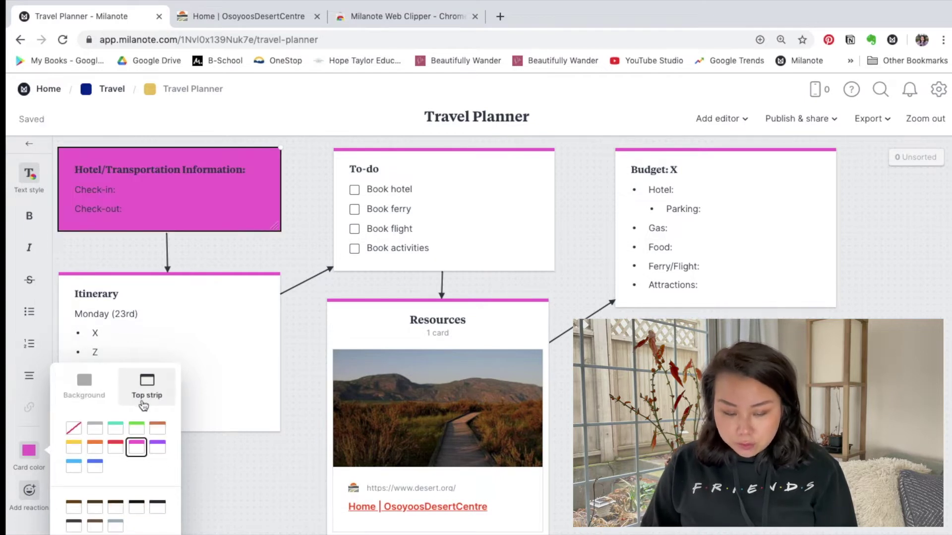
{"action": "left_click", "coordinate": [89, 394]}
{"action": "left_click", "coordinate": [77, 431]}
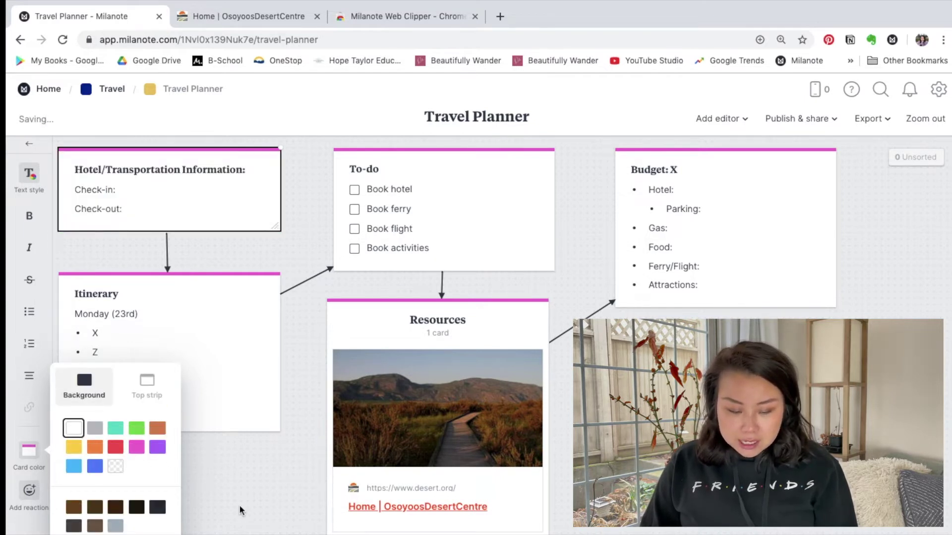
{"action": "left_click", "coordinate": [239, 504]}
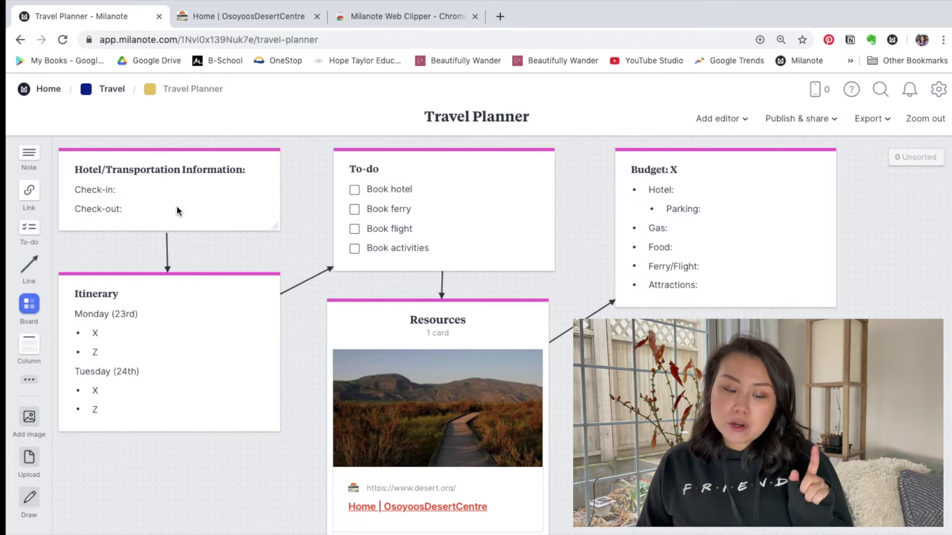
{"action": "left_click", "coordinate": [141, 192]}
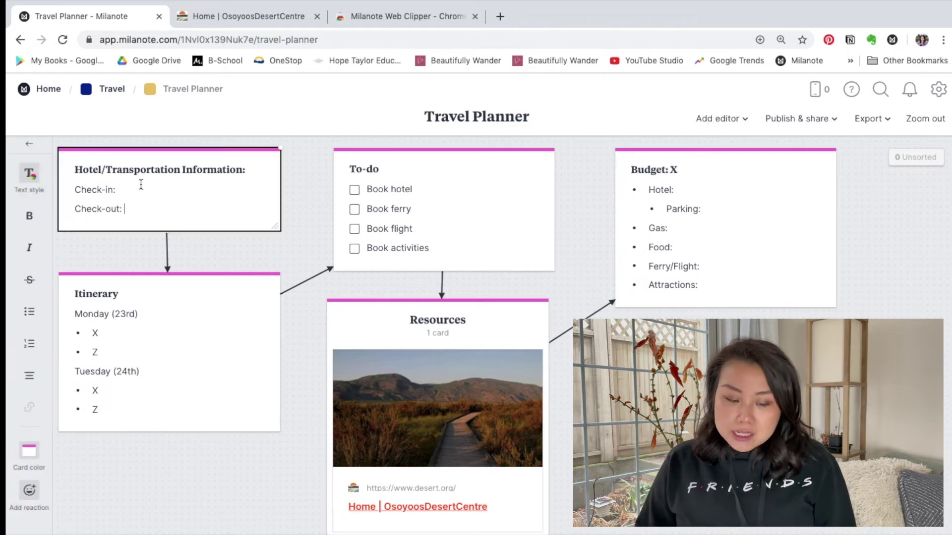
{"action": "left_click", "coordinate": [144, 211]}
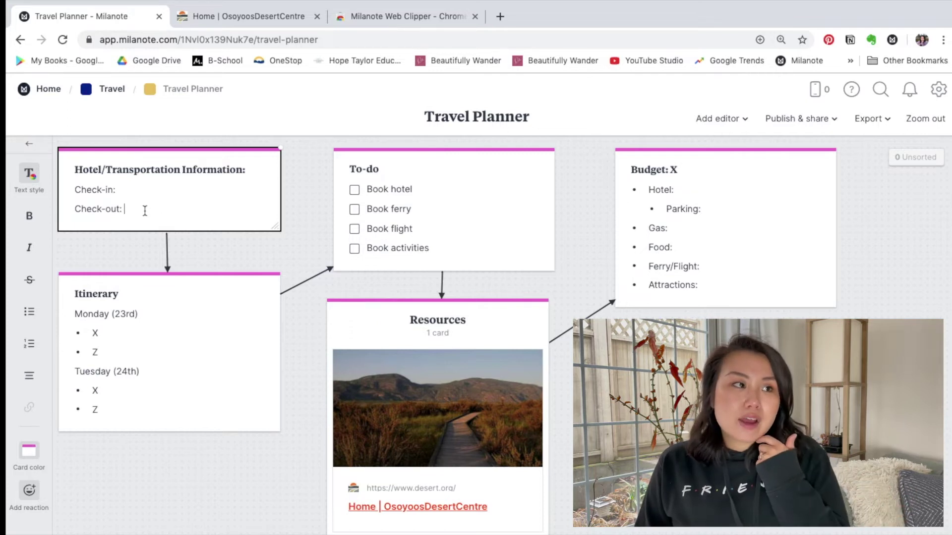
{"action": "left_click", "coordinate": [145, 188]}
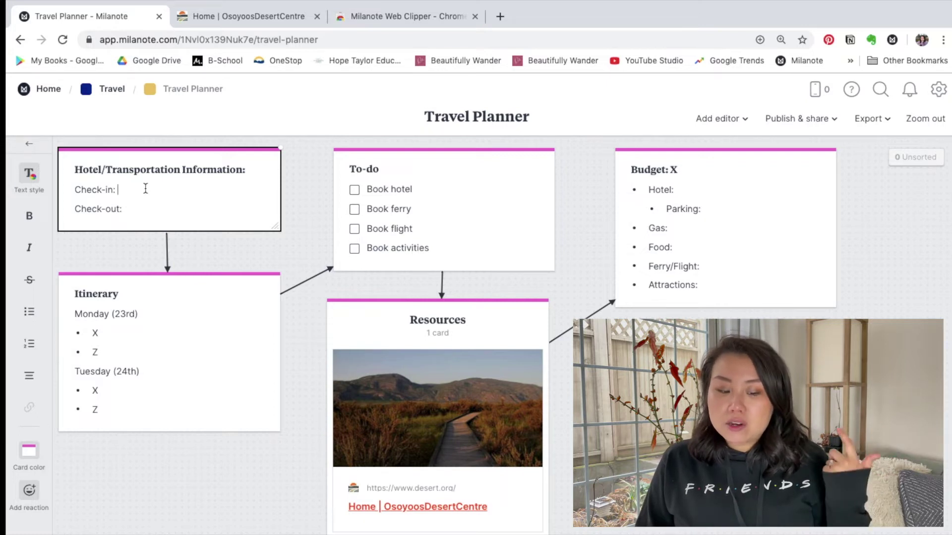
{"action": "left_click", "coordinate": [147, 207]}
{"action": "left_click", "coordinate": [150, 192]}
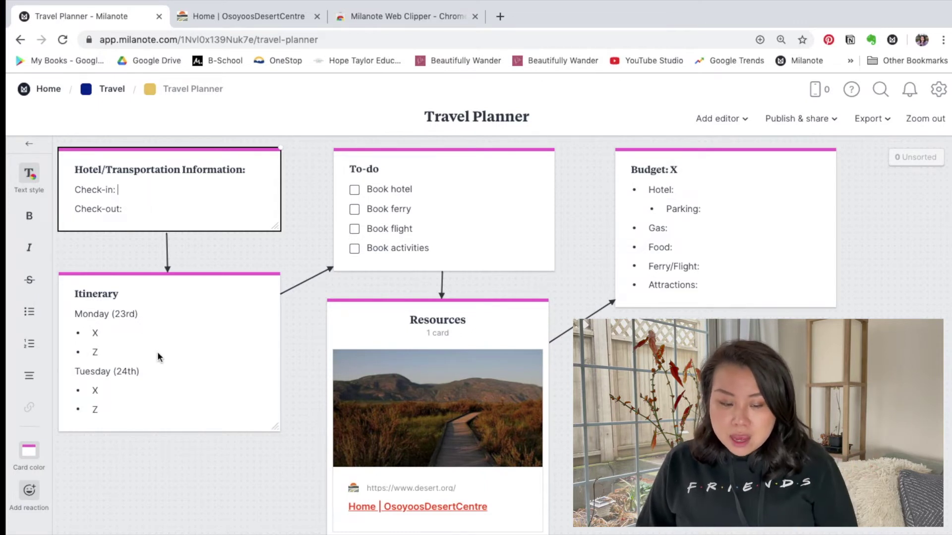
{"action": "left_click", "coordinate": [121, 335]}
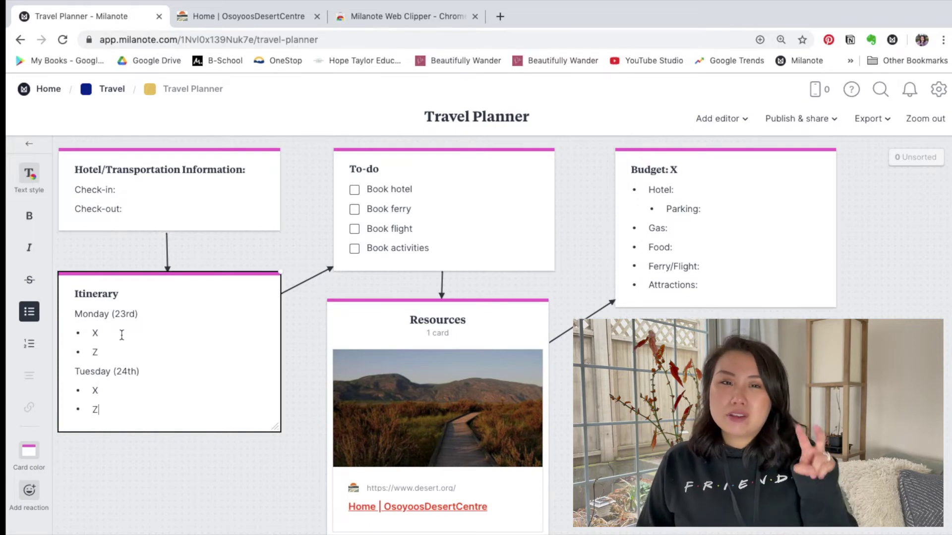
{"action": "left_click", "coordinate": [157, 310]}
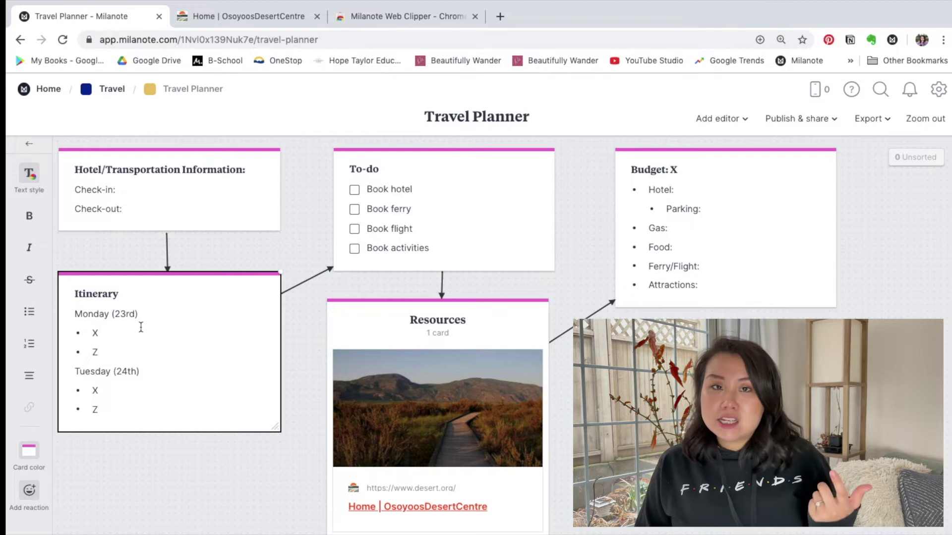
{"action": "left_click", "coordinate": [149, 400]}
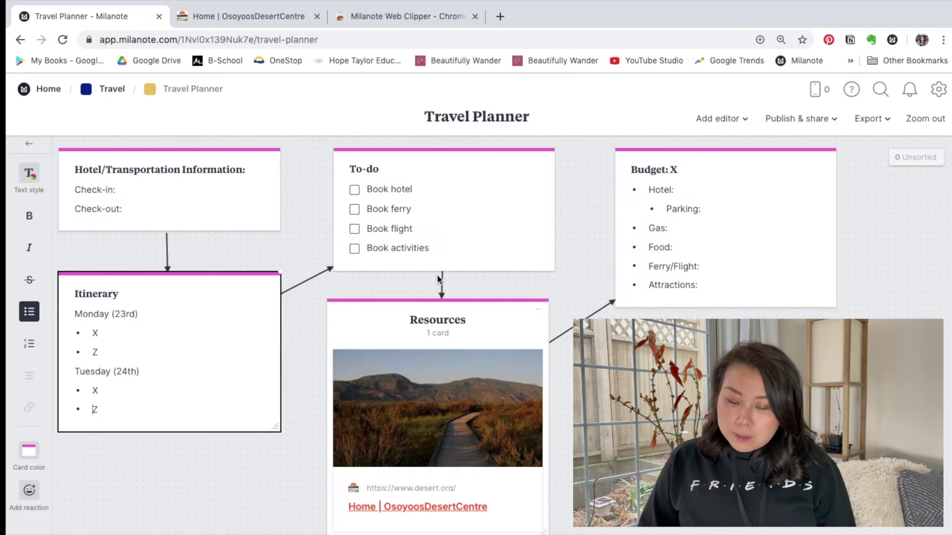
Step: Clip the Osoyoos Desert Centre home page from desert.org into the Travel Planner board
{"action": "mouse_move", "coordinate": [225, 3]}
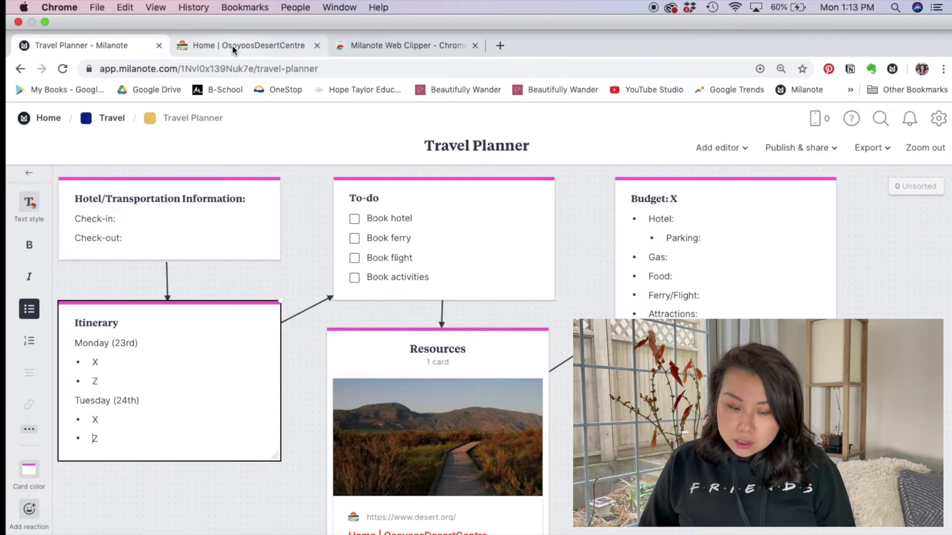
{"action": "left_click", "coordinate": [232, 44]}
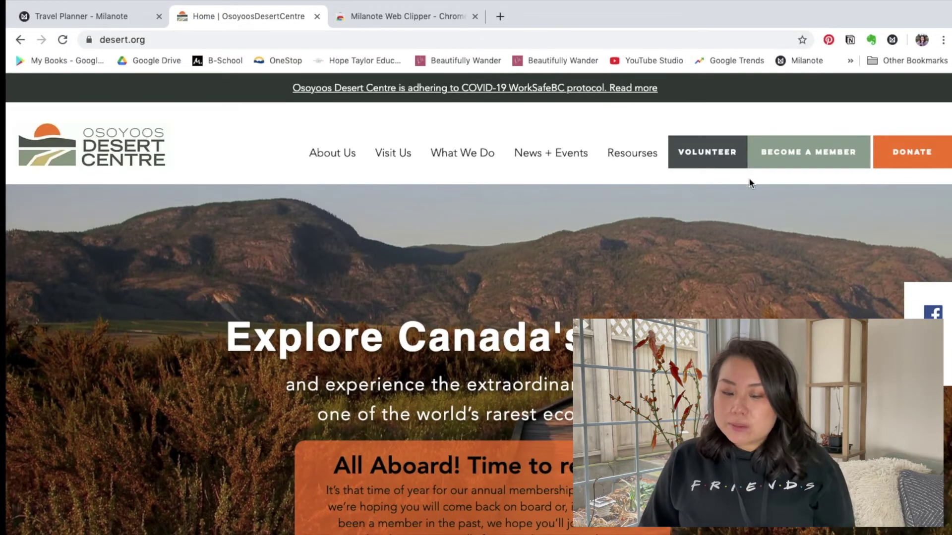
{"action": "left_click", "coordinate": [892, 40]}
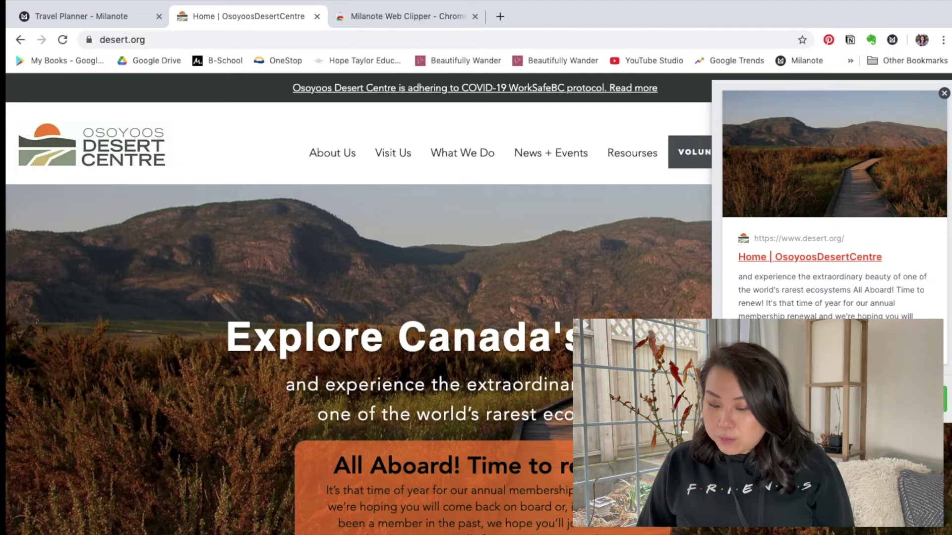
{"action": "left_click", "coordinate": [121, 18]}
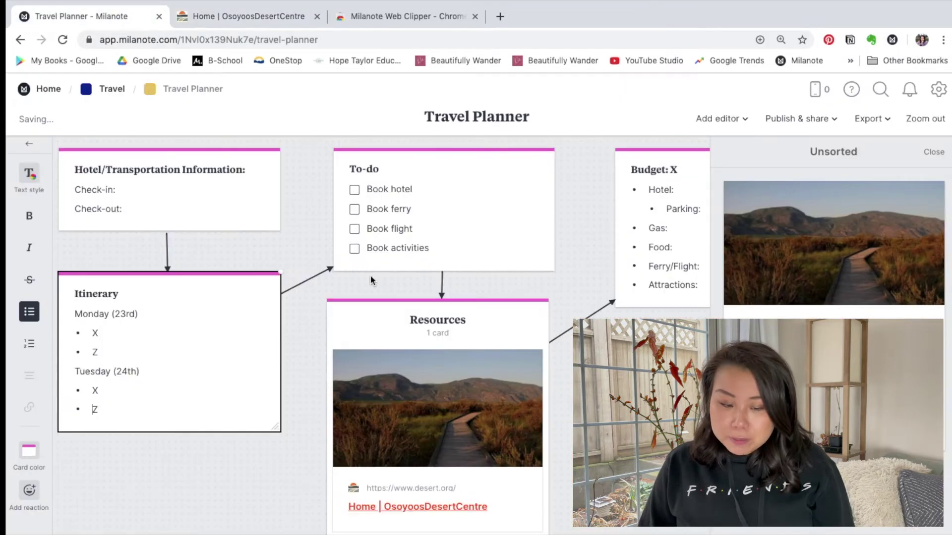
Step: Move the clipped Osoyoos Desert Centre link card from Unsorted into the Resources board
{"action": "left_click", "coordinate": [434, 442]}
{"action": "left_click_drag", "start_coordinate": [843, 281], "coordinate": [483, 347]}
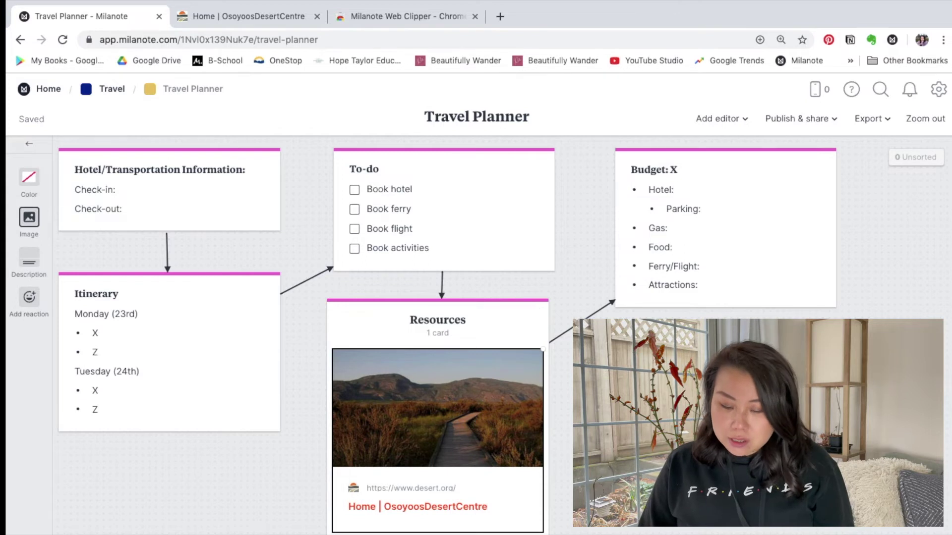
{"action": "key", "text": "Escape"}
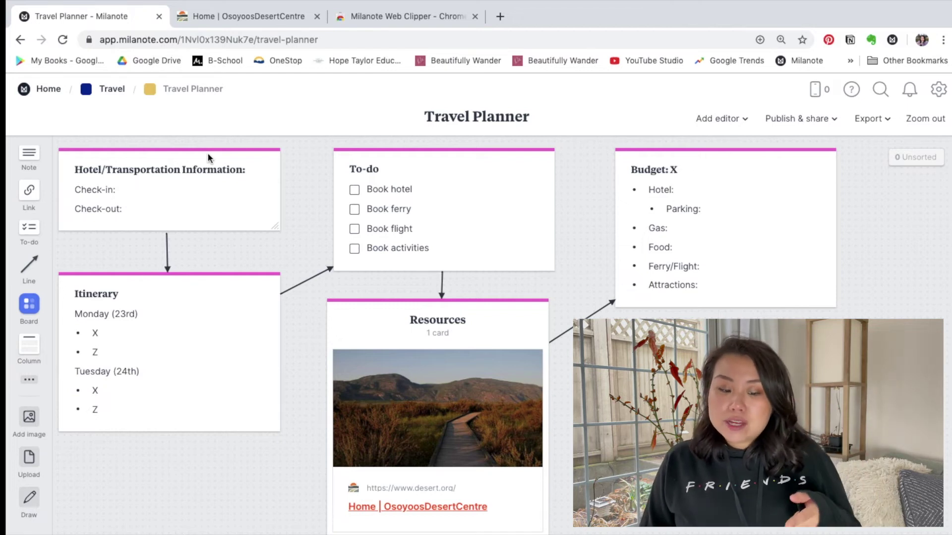
Step: Curve the Hotel-to-Itinerary arrow by dragging its midpoint down toward Itinerary
{"action": "left_click", "coordinate": [167, 253]}
{"action": "left_click_drag", "start_coordinate": [168, 253], "coordinate": [177, 355]}
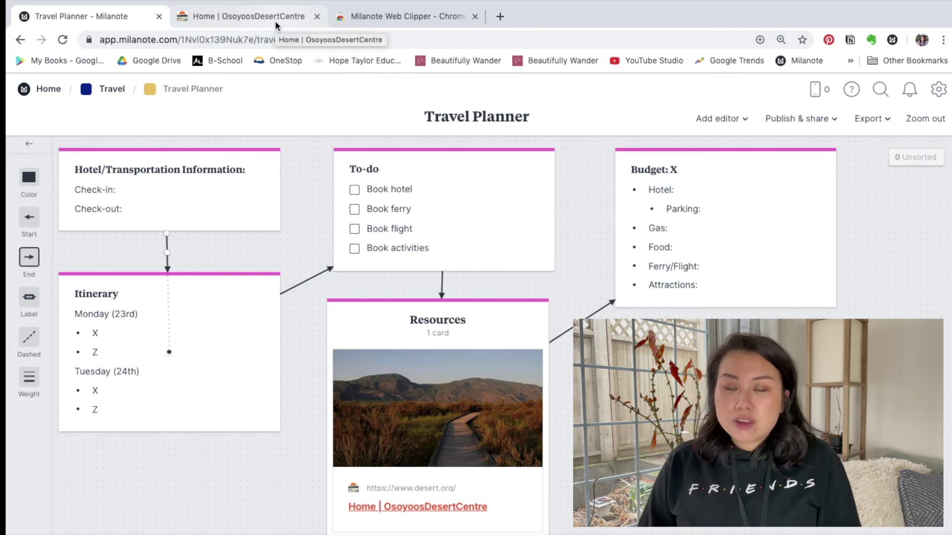
{"action": "left_click", "coordinate": [385, 17]}
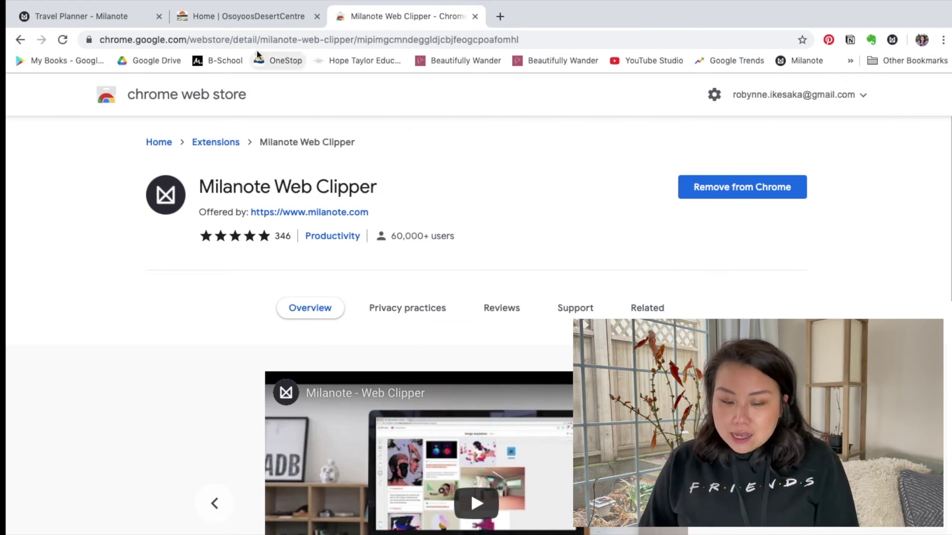
{"action": "left_click", "coordinate": [245, 22]}
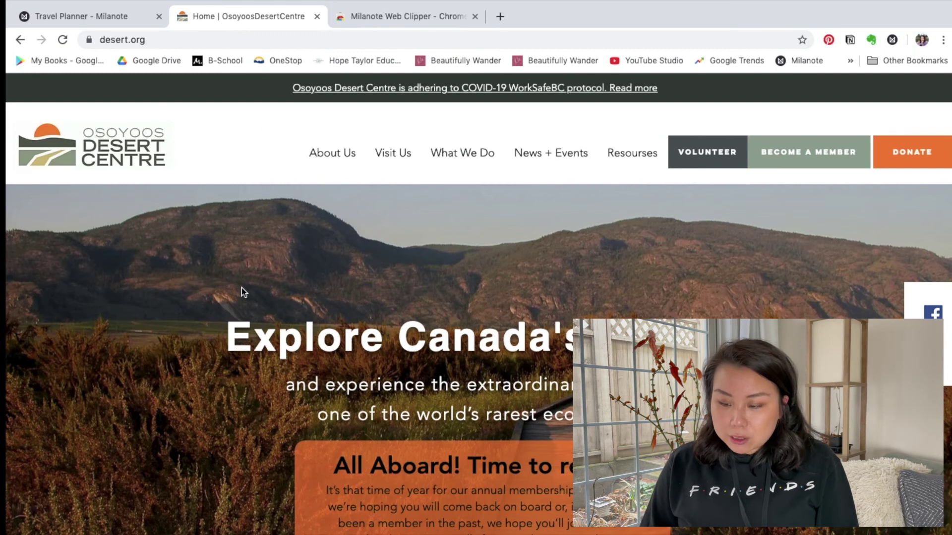
{"action": "left_click", "coordinate": [77, 16]}
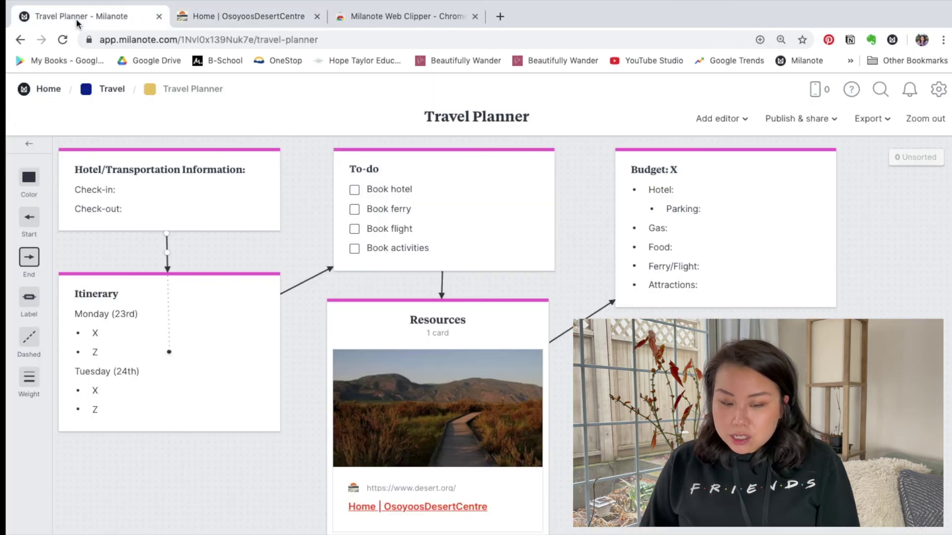
{"action": "left_click", "coordinate": [406, 16]}
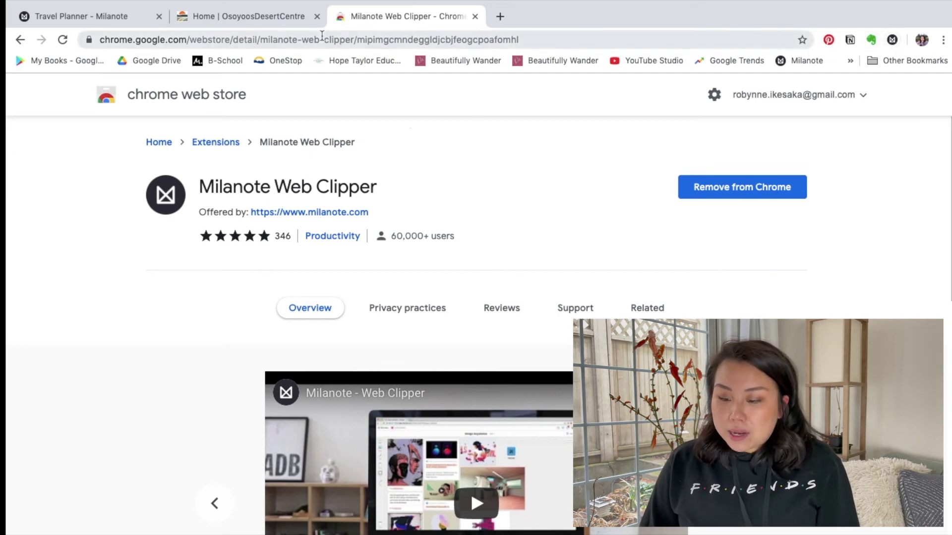
{"action": "left_click", "coordinate": [268, 20]}
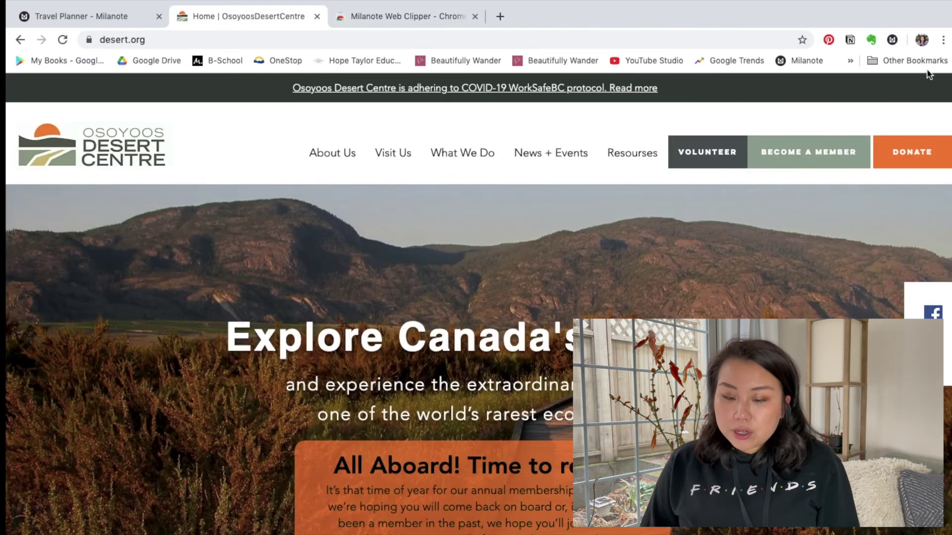
{"action": "left_click", "coordinate": [892, 40]}
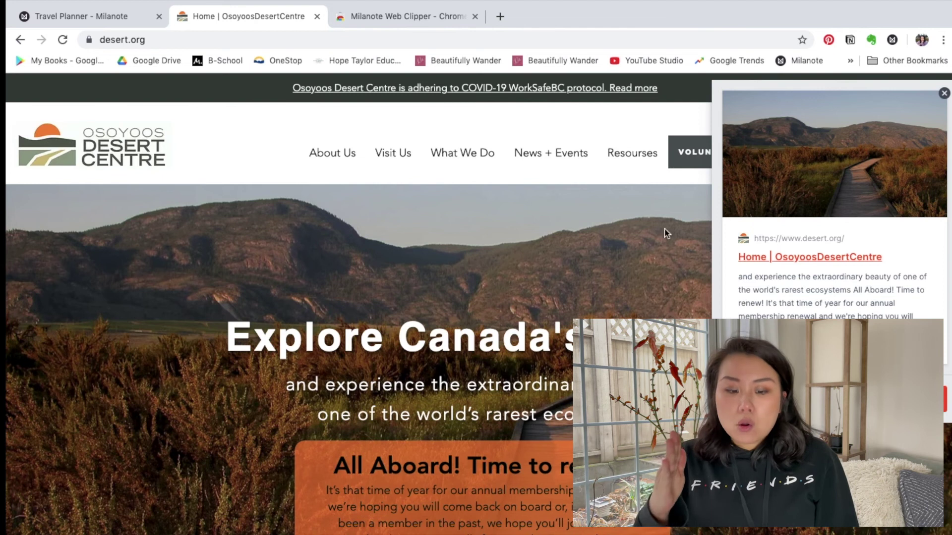
{"action": "left_click", "coordinate": [102, 23]}
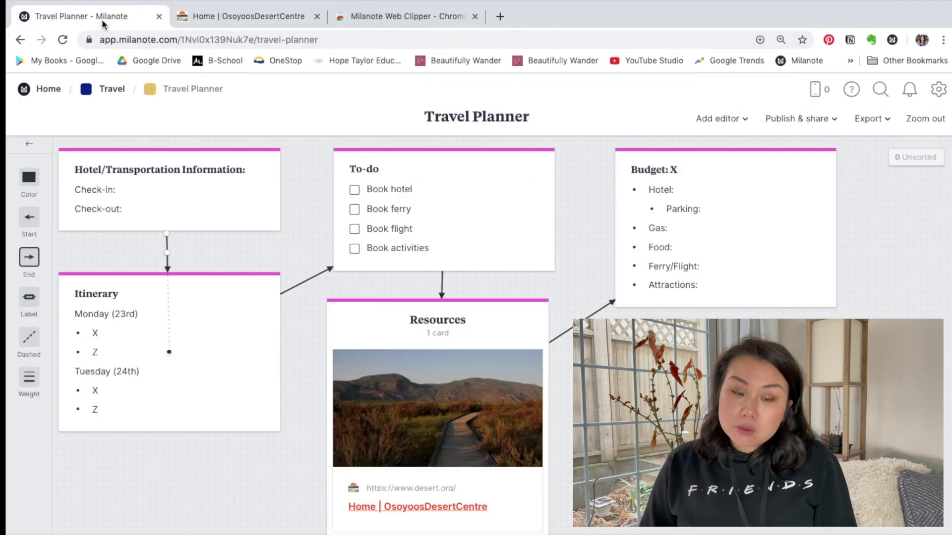